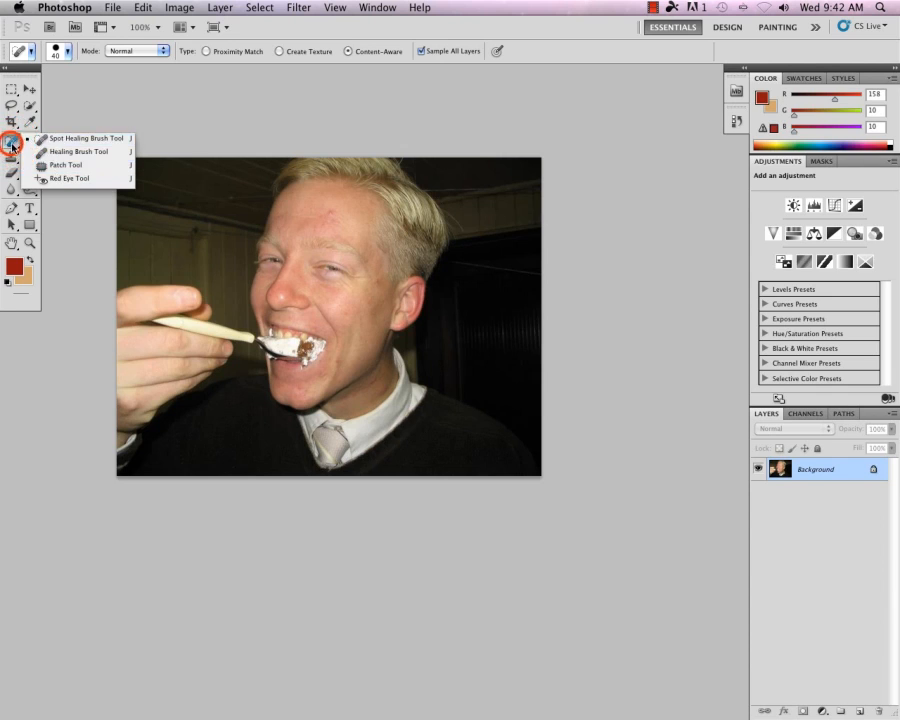
Step: Collapse the toolbox to a single column and activate the Spot Healing Brush Tool
{"action": "left_click", "coordinate": [7, 69]}
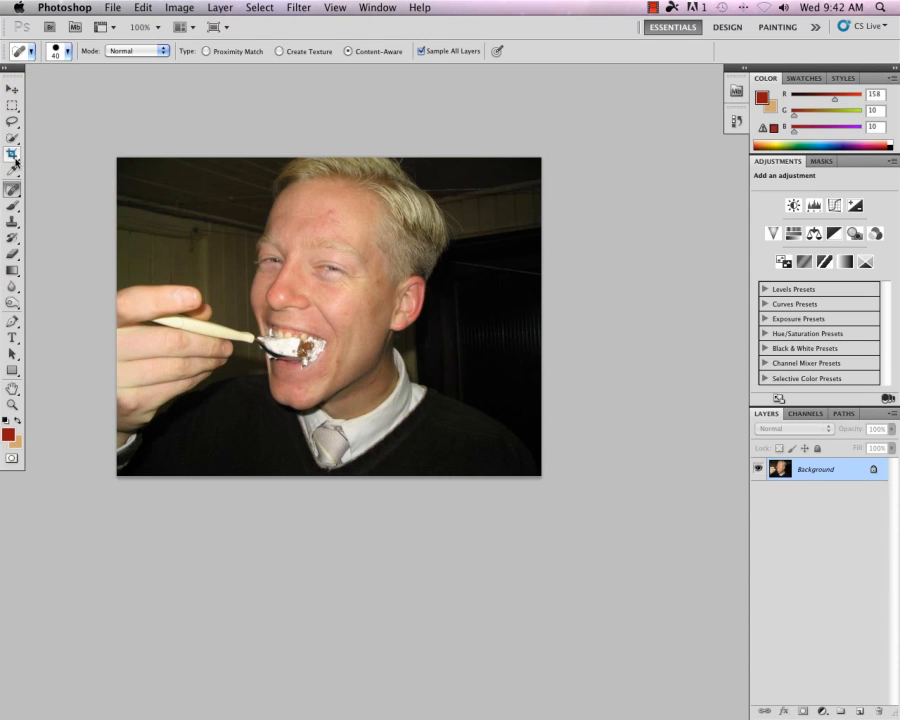
{"action": "left_click", "coordinate": [12, 193]}
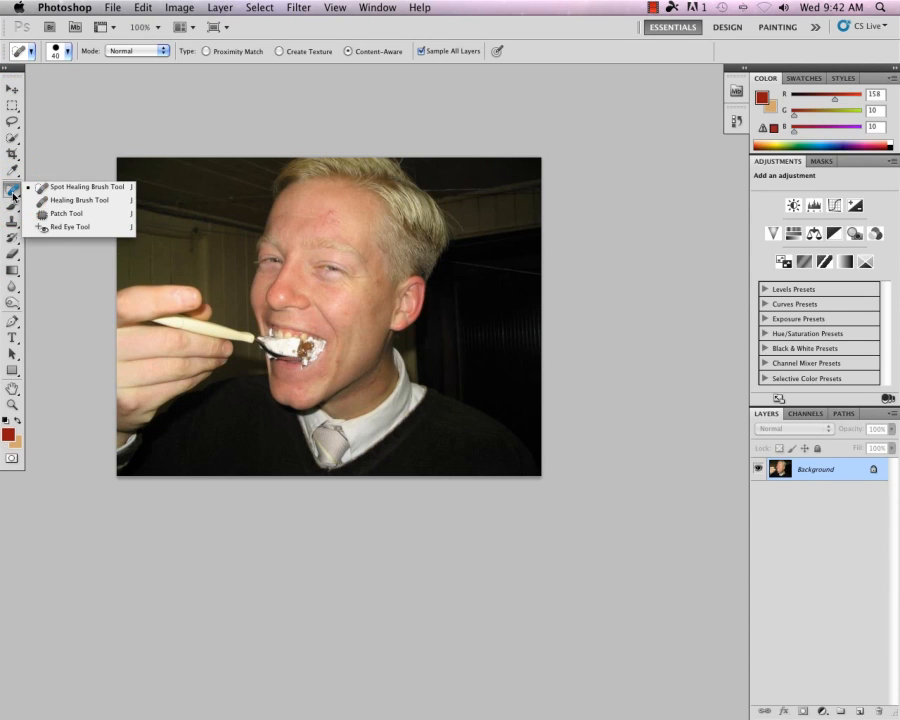
{"action": "left_click", "coordinate": [72, 188]}
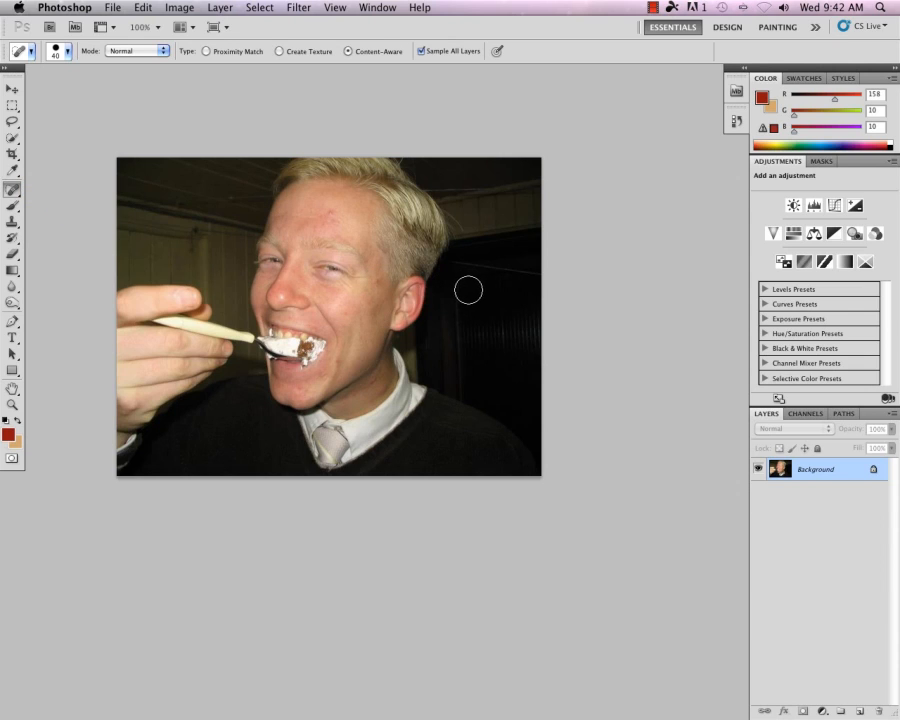
{"action": "key", "text": "j"}
Step: Duplicate the Background layer of the portrait, keeping the default copy name
{"action": "right_click", "coordinate": [834, 470]}
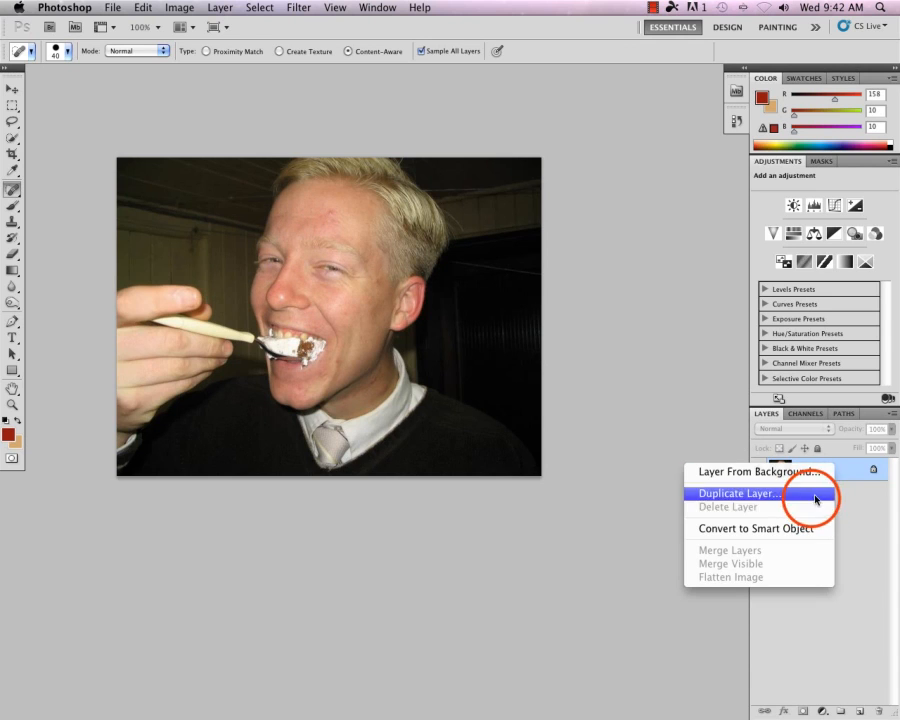
{"action": "left_click", "coordinate": [806, 488]}
{"action": "left_click", "coordinate": [811, 380]}
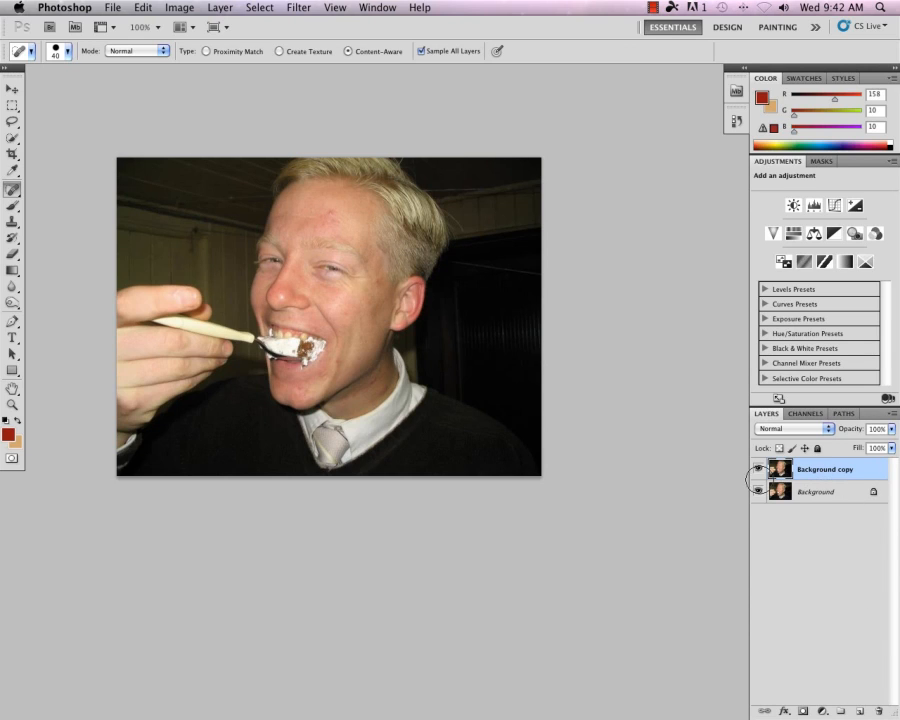
Step: Add a new empty layer above the background copy and name it Healing
{"action": "left_click", "coordinate": [859, 712]}
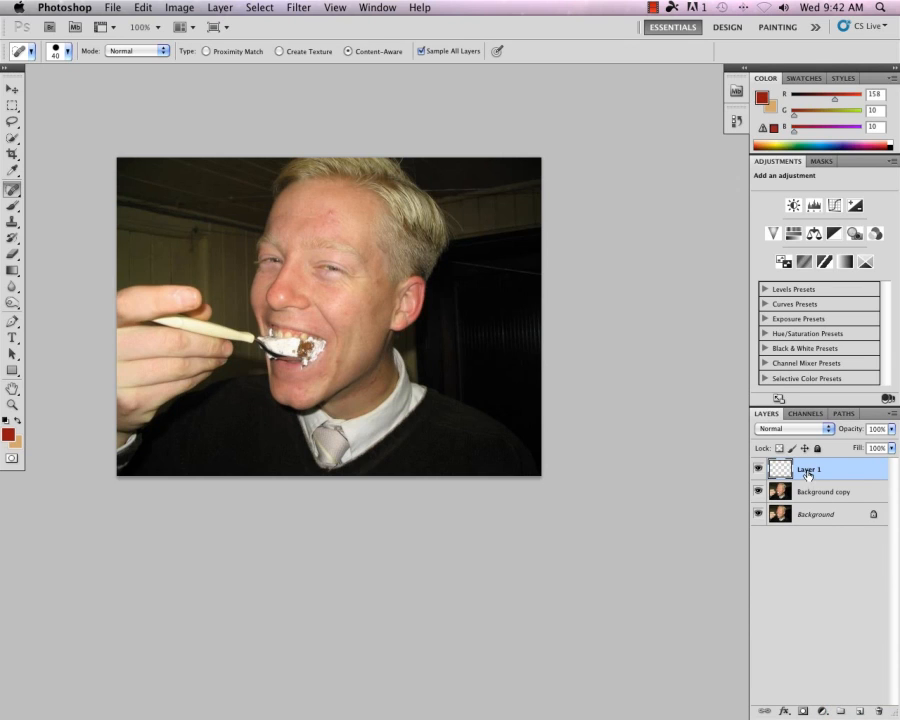
{"action": "double_click", "coordinate": [805, 470]}
{"action": "type", "text": "Healing"}
{"action": "key", "text": "Return"}
Step: Set the Spot Healing Brush to a size of 30 px and a hardness of 0%
{"action": "key", "text": "bracketleft"}
{"action": "key", "text": "bracketleft"}
{"action": "key", "text": "bracketleft"}
{"action": "key", "text": "bracketleft"}
{"action": "key", "text": "bracketleft"}
{"action": "key", "text": "bracketleft"}
{"action": "key", "text": "bracketleft"}
{"action": "key", "text": "bracketleft"}
{"action": "key", "text": "bracketleft"}
{"action": "key", "text": "bracketleft"}
{"action": "key", "text": "bracketleft"}
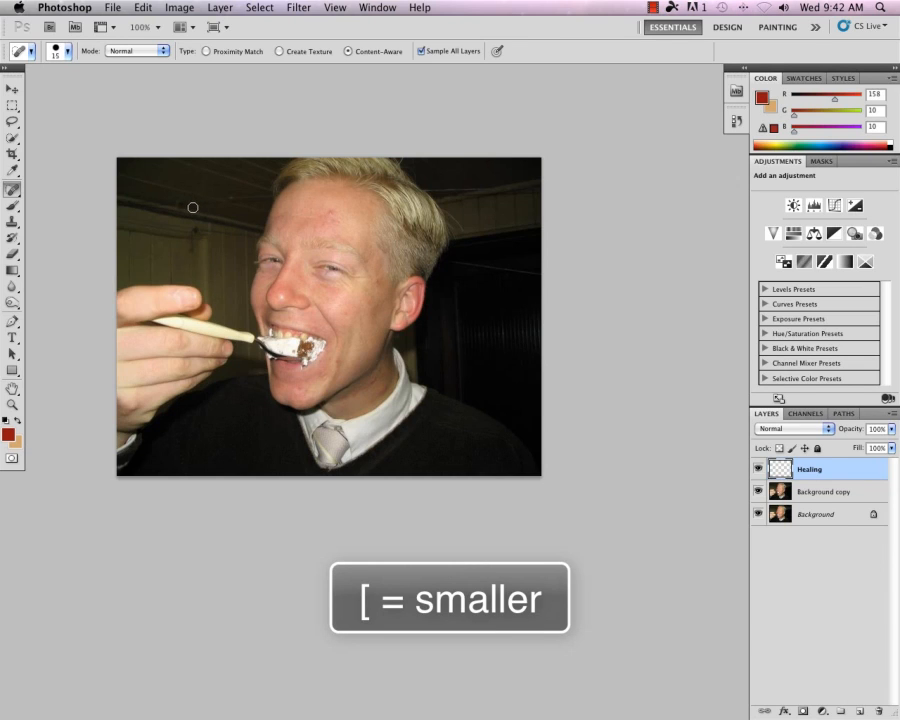
{"action": "key", "text": "bracketright"}
{"action": "key", "text": "bracketright"}
{"action": "key", "text": "bracketright"}
{"action": "left_click", "coordinate": [60, 50]}
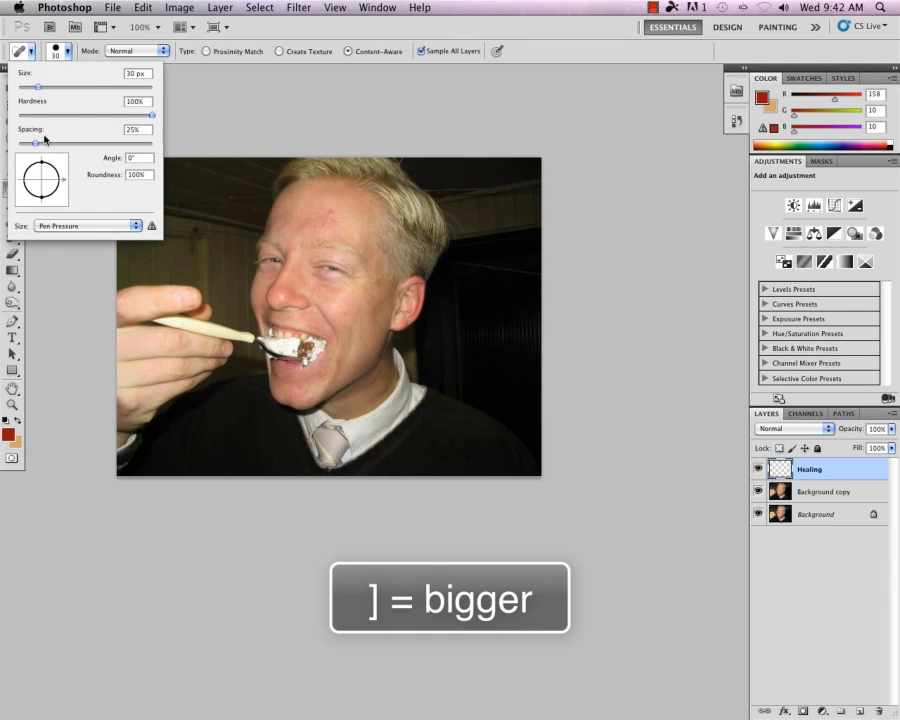
{"action": "mouse_move", "coordinate": [152, 115]}
{"action": "left_mouse_down"}
{"action": "mouse_move", "coordinate": [15, 120]}
{"action": "mouse_move", "coordinate": [125, 119]}
{"action": "left_mouse_up"}
{"action": "mouse_move", "coordinate": [52, 119]}
{"action": "left_mouse_down"}
{"action": "mouse_move", "coordinate": [9, 120]}
{"action": "mouse_move", "coordinate": [154, 120]}
{"action": "mouse_move", "coordinate": [30, 121]}
{"action": "mouse_move", "coordinate": [28, 77]}
{"action": "left_mouse_up"}
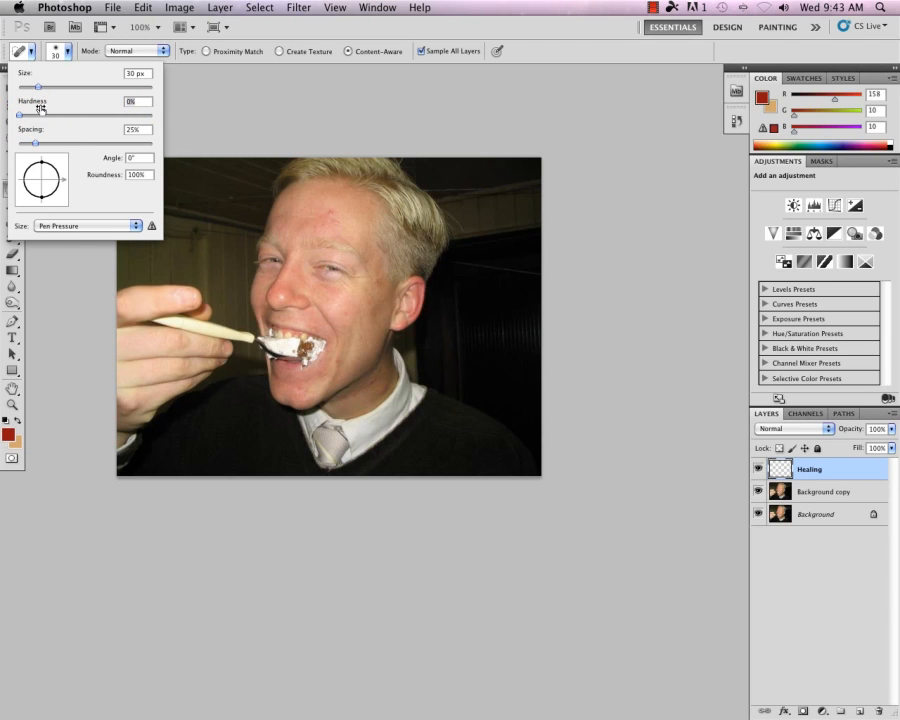
{"action": "left_click", "coordinate": [70, 51]}
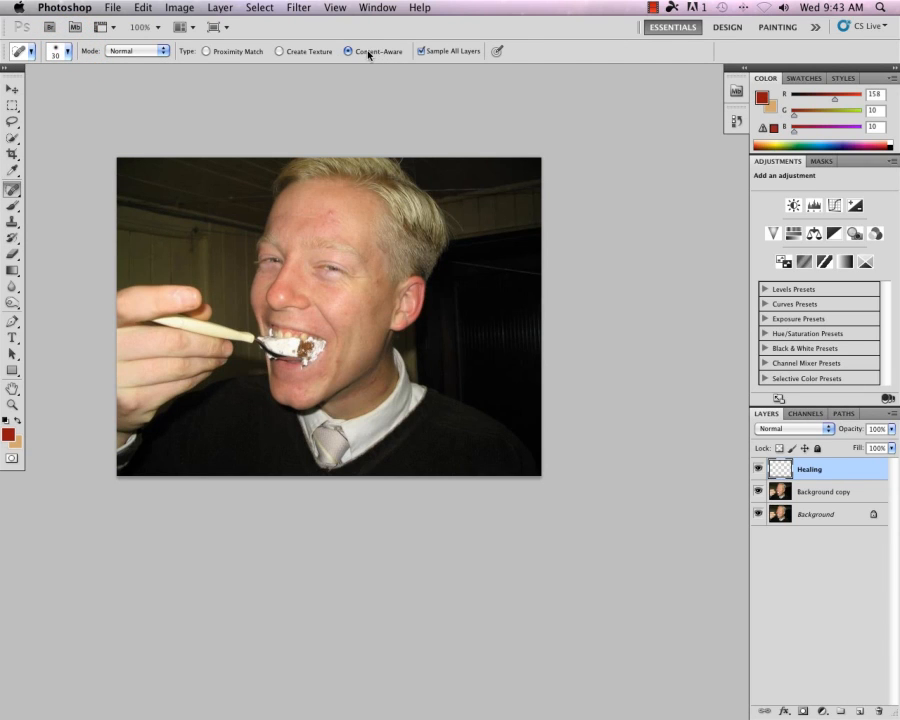
Step: Try healing the red forehead spot with Sample All Layers off, and hide both background layers to check the Healing layer
{"action": "left_click", "coordinate": [420, 51]}
{"action": "left_click", "coordinate": [330, 211]}
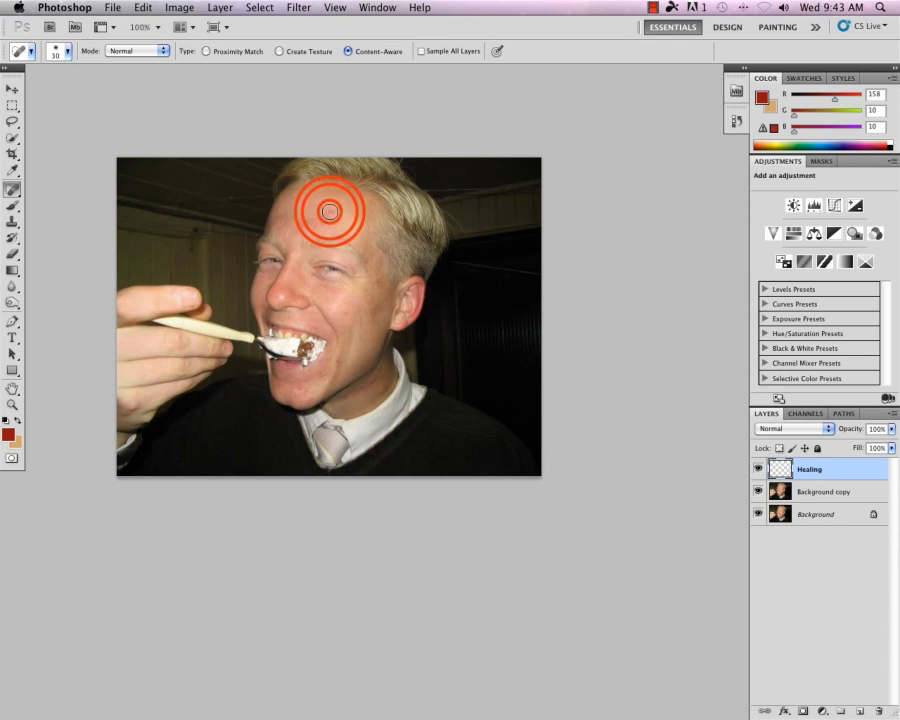
{"action": "left_click", "coordinate": [757, 491]}
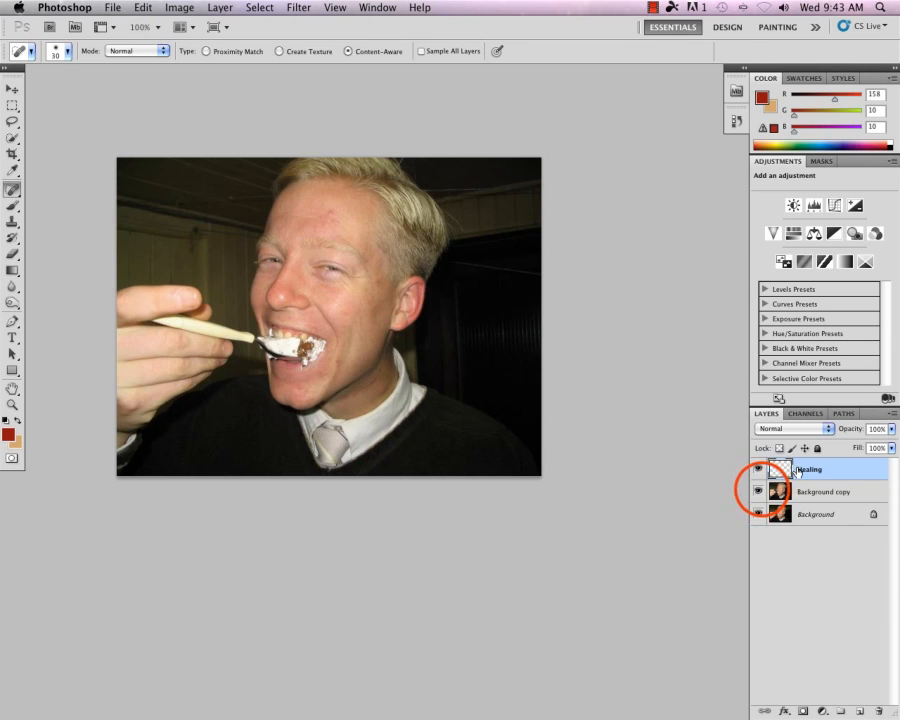
{"action": "left_click", "coordinate": [757, 514]}
{"action": "left_click", "coordinate": [333, 249]}
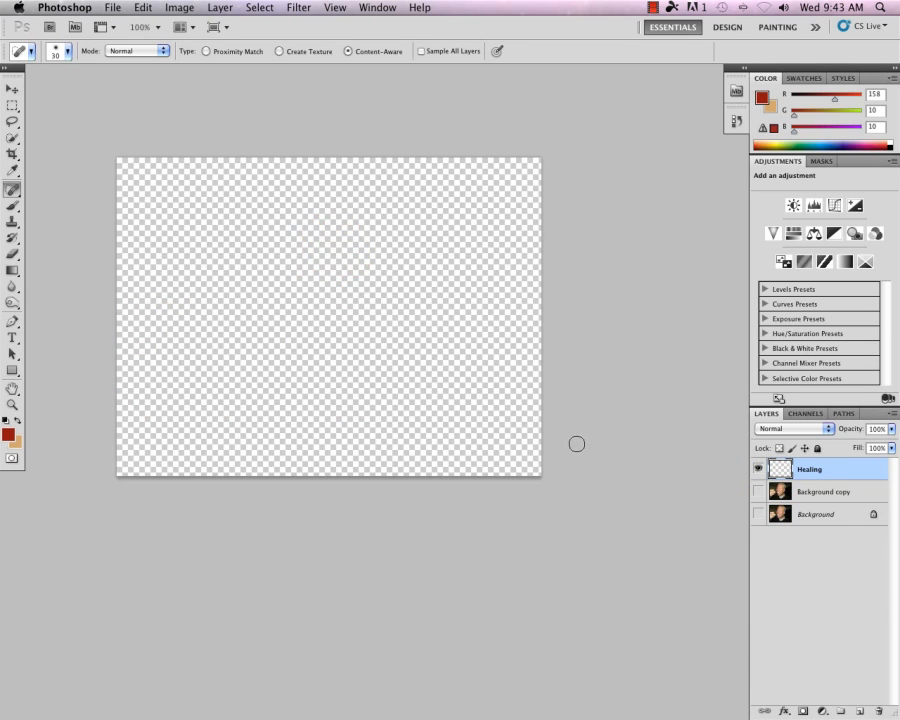
Step: Show both background layers again and turn Sample All Layers back on
{"action": "left_click", "coordinate": [757, 491]}
{"action": "left_click", "coordinate": [757, 514]}
{"action": "left_click", "coordinate": [421, 50]}
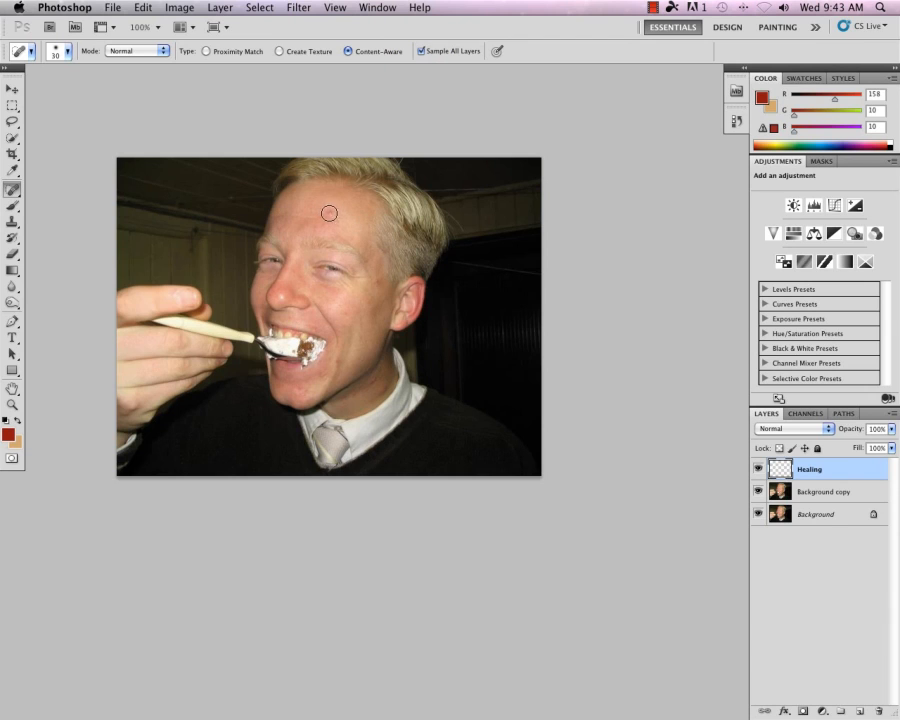
Step: Heal the blemishes on the man's forehead, temple and lower cheek with the Spot Healing Brush on the Healing layer
{"action": "key", "text": "super+plus"}
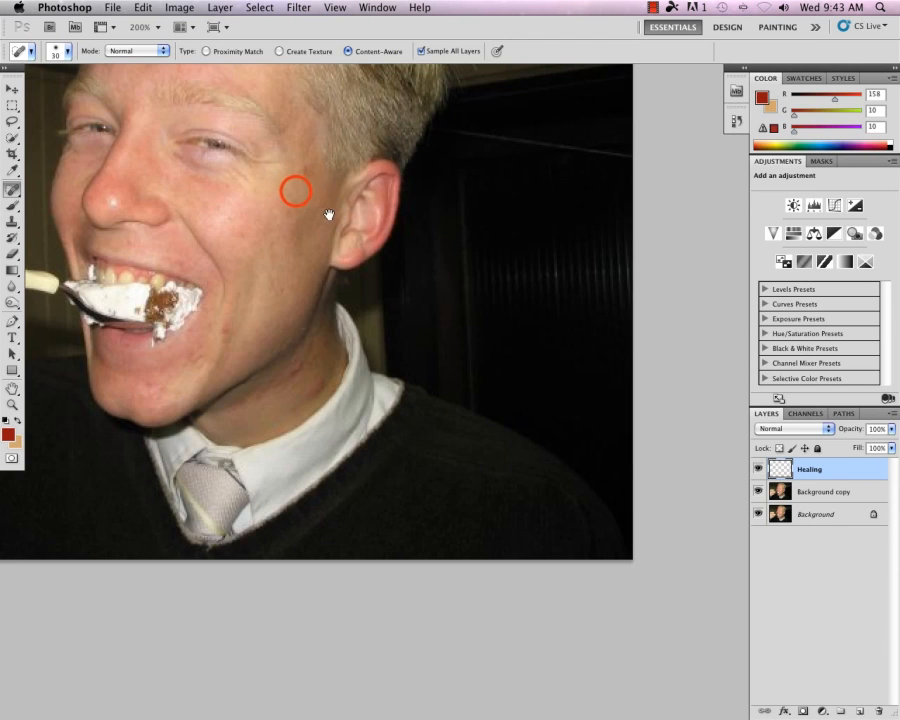
{"action": "mouse_move", "coordinate": [329, 215]}
{"action": "left_mouse_down"}
{"action": "mouse_move", "coordinate": [364, 314]}
{"action": "mouse_move", "coordinate": [473, 340]}
{"action": "left_mouse_up"}
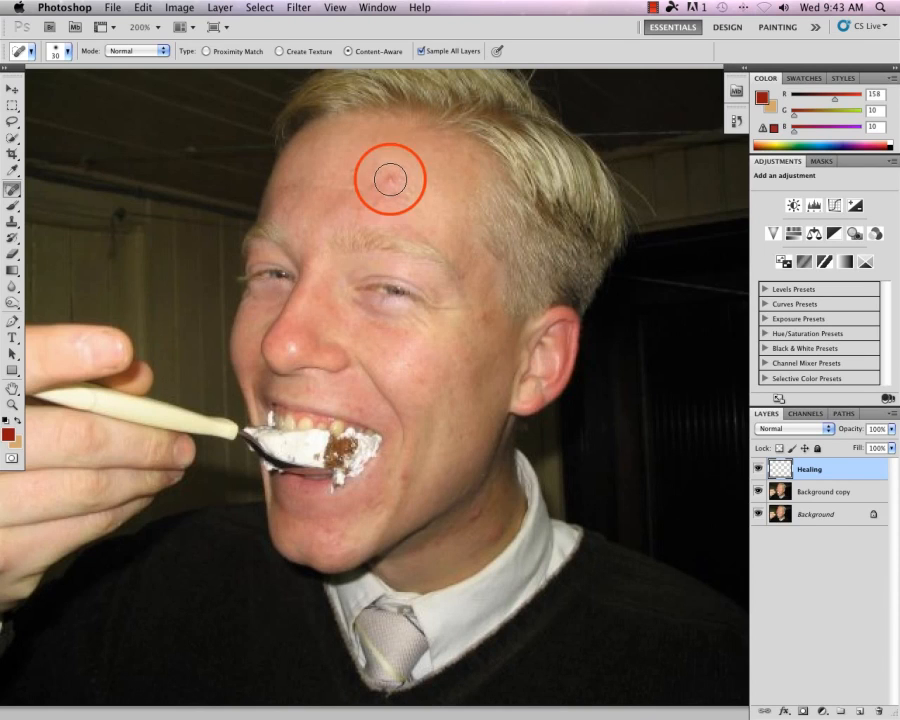
{"action": "left_click", "coordinate": [390, 178]}
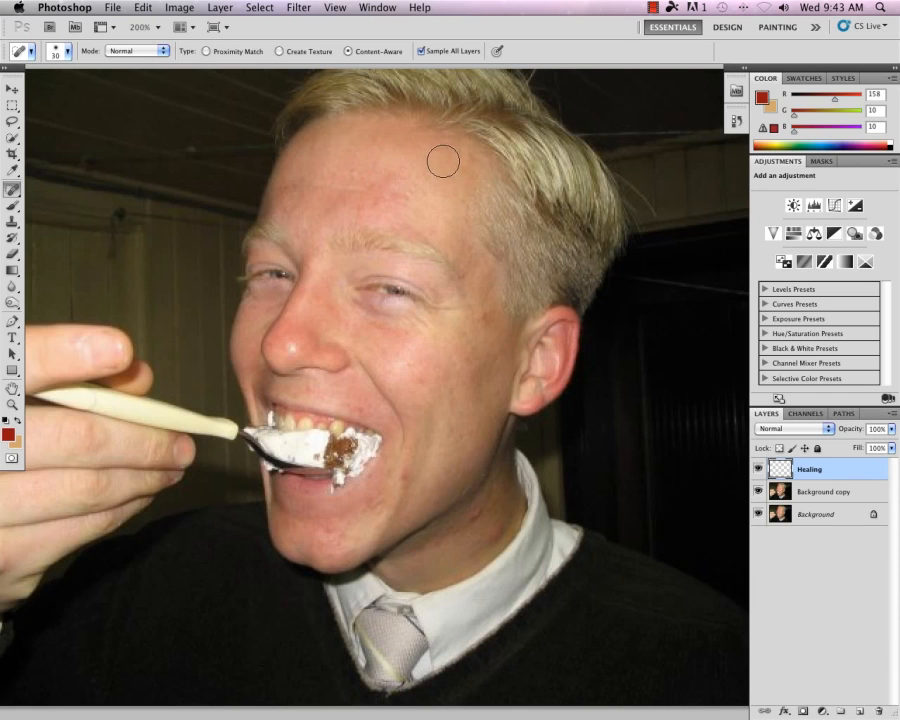
{"action": "left_click", "coordinate": [479, 315]}
{"action": "left_click", "coordinate": [467, 452]}
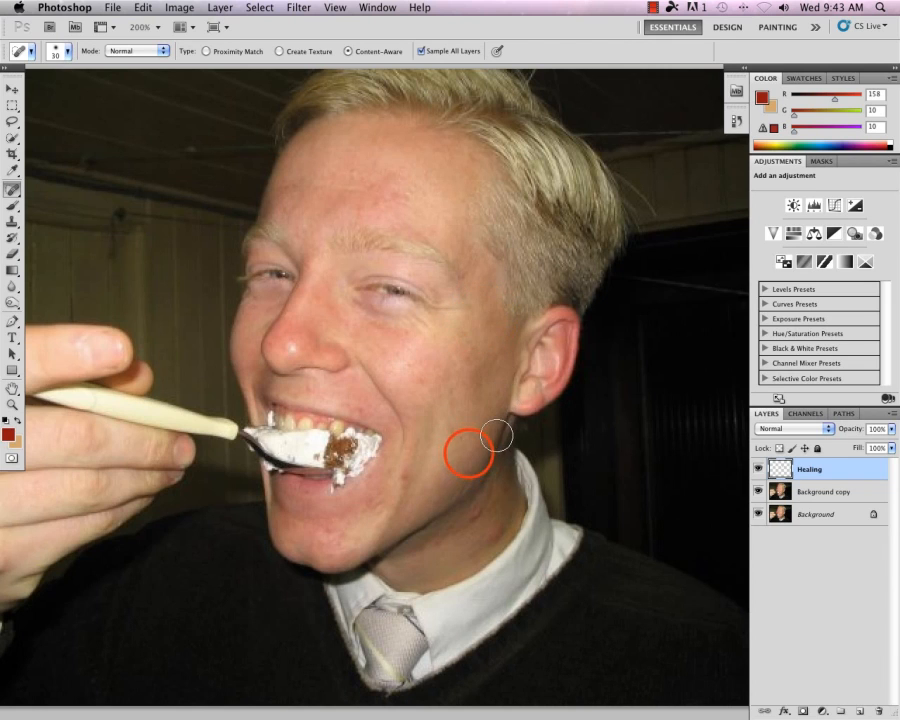
{"action": "scroll", "coordinate": [497, 435], "scroll_direction": "down", "scroll_amount": 3}
{"action": "left_click", "coordinate": [410, 388]}
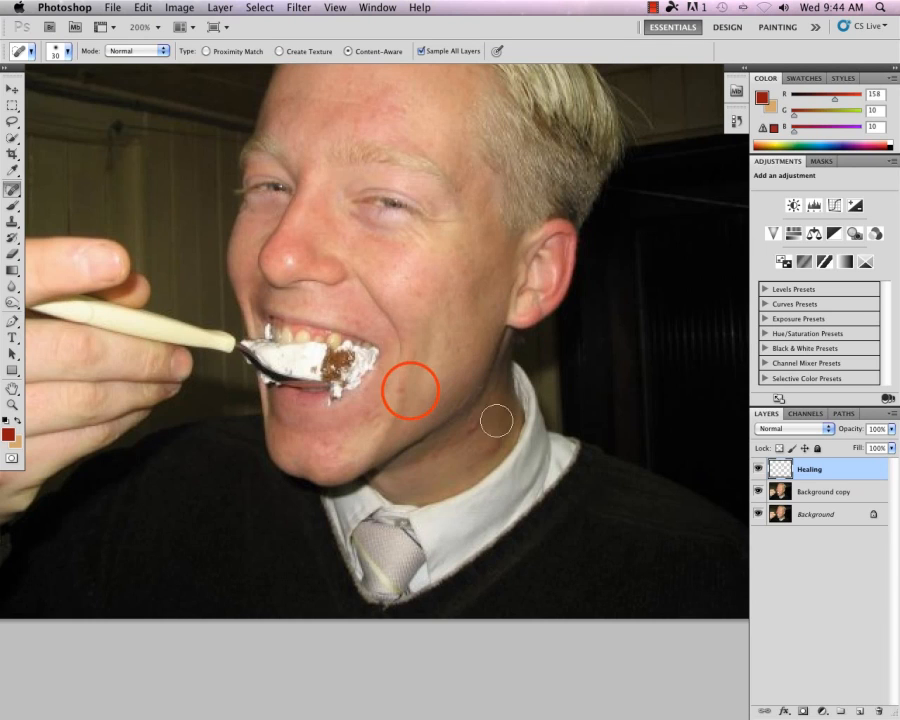
Step: Heal the dark spots on the man's neck above the collar, reducing the brush to 15 px for the fine ones
{"action": "left_click", "coordinate": [490, 447]}
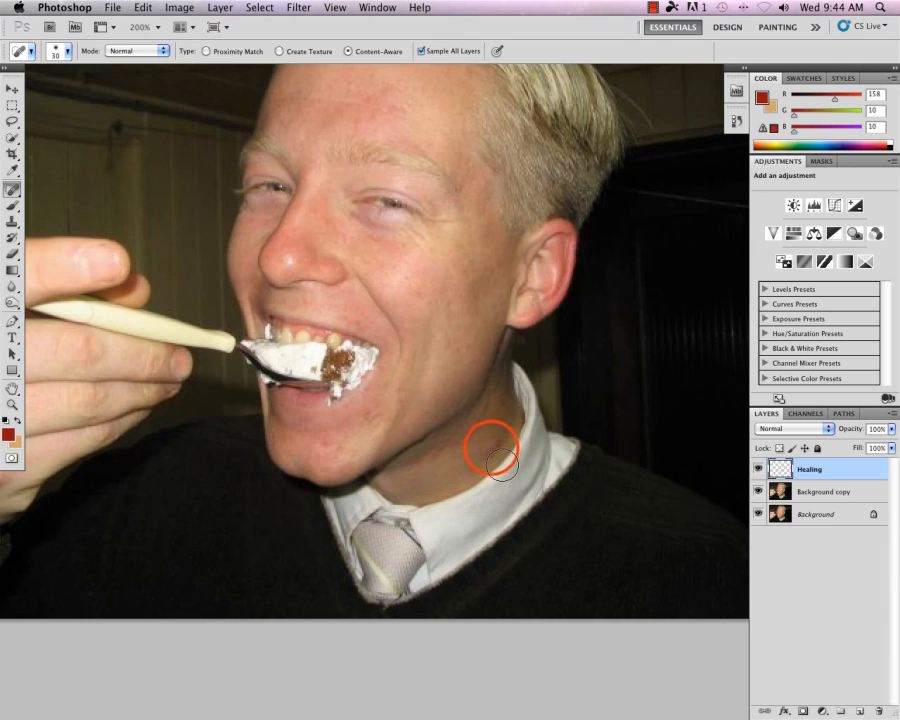
{"action": "scroll", "coordinate": [485, 440], "scroll_direction": "down", "scroll_amount": 2}
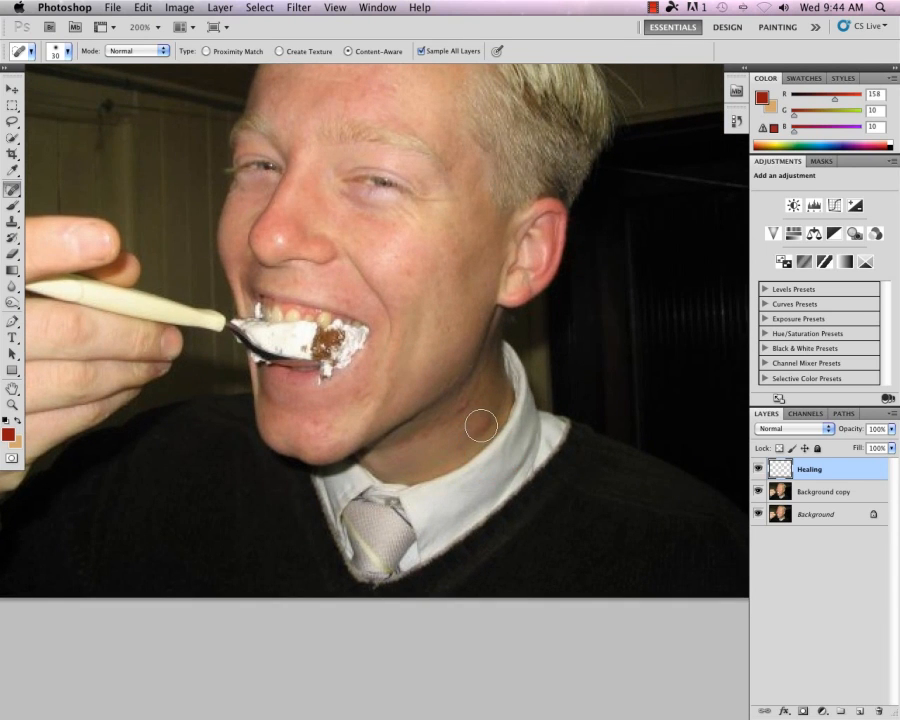
{"action": "left_click", "coordinate": [481, 426]}
{"action": "left_click", "coordinate": [480, 425]}
{"action": "left_click", "coordinate": [482, 426]}
{"action": "left_click", "coordinate": [484, 417]}
{"action": "left_click", "coordinate": [486, 419]}
{"action": "left_click", "coordinate": [476, 431]}
{"action": "left_click", "coordinate": [477, 432]}
{"action": "left_click", "coordinate": [479, 429]}
{"action": "left_click", "coordinate": [487, 424]}
{"action": "left_click", "coordinate": [488, 424]}
{"action": "left_click", "coordinate": [466, 406]}
{"action": "left_click", "coordinate": [486, 424]}
{"action": "left_click", "coordinate": [467, 407]}
Step: Hide both background layers to inspect the healed patches on the Healing layer alone, and show the background layers again
{"action": "key", "text": "super+minus"}
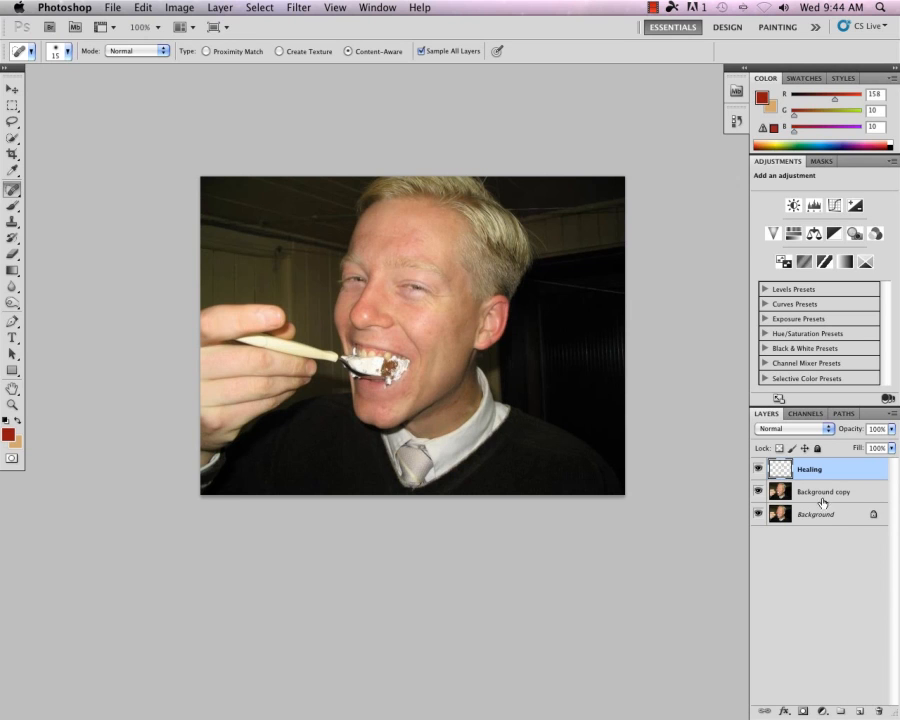
{"action": "left_click", "coordinate": [758, 491]}
{"action": "left_click", "coordinate": [758, 514]}
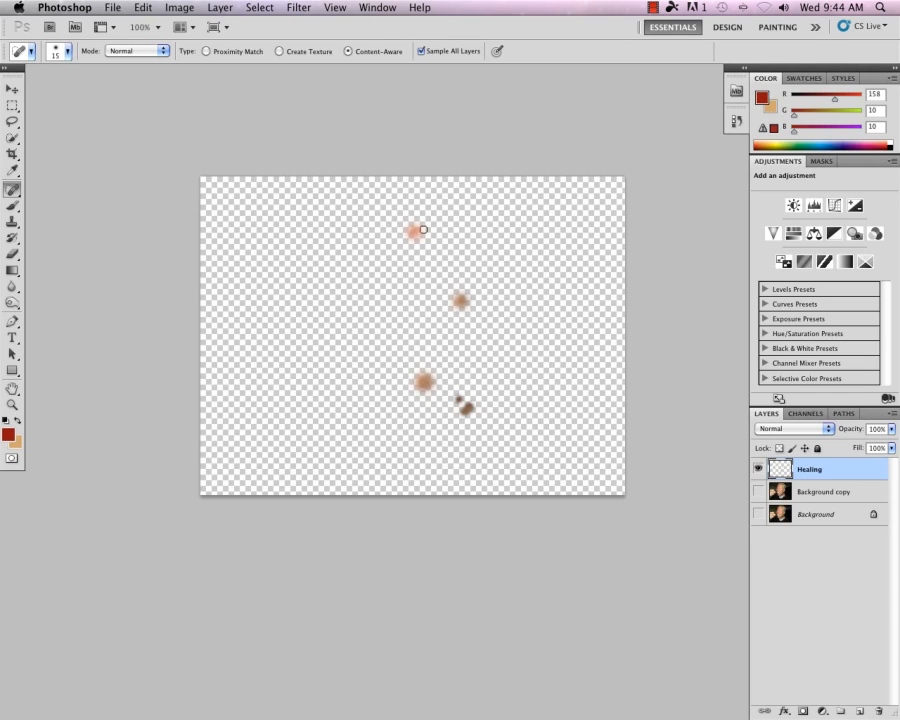
{"action": "left_click", "coordinate": [758, 514]}
{"action": "left_click", "coordinate": [758, 491]}
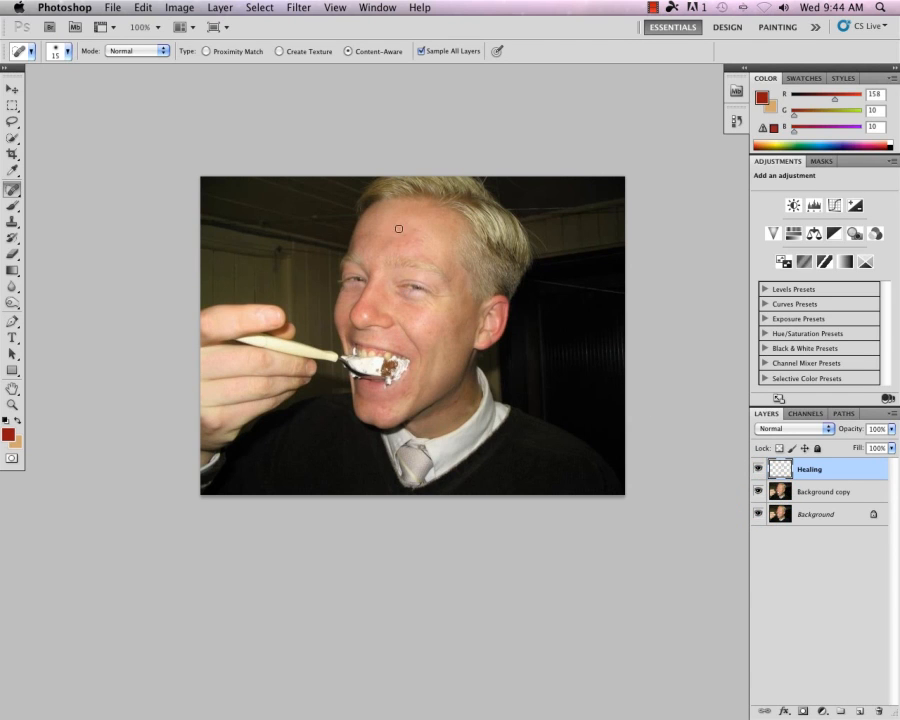
Step: Toggle the Healing layer's visibility repeatedly to compare the portrait before and after retouching, leaving the layer visible
{"action": "left_click", "coordinate": [758, 469]}
{"action": "left_click", "coordinate": [758, 469]}
{"action": "left_click", "coordinate": [758, 470]}
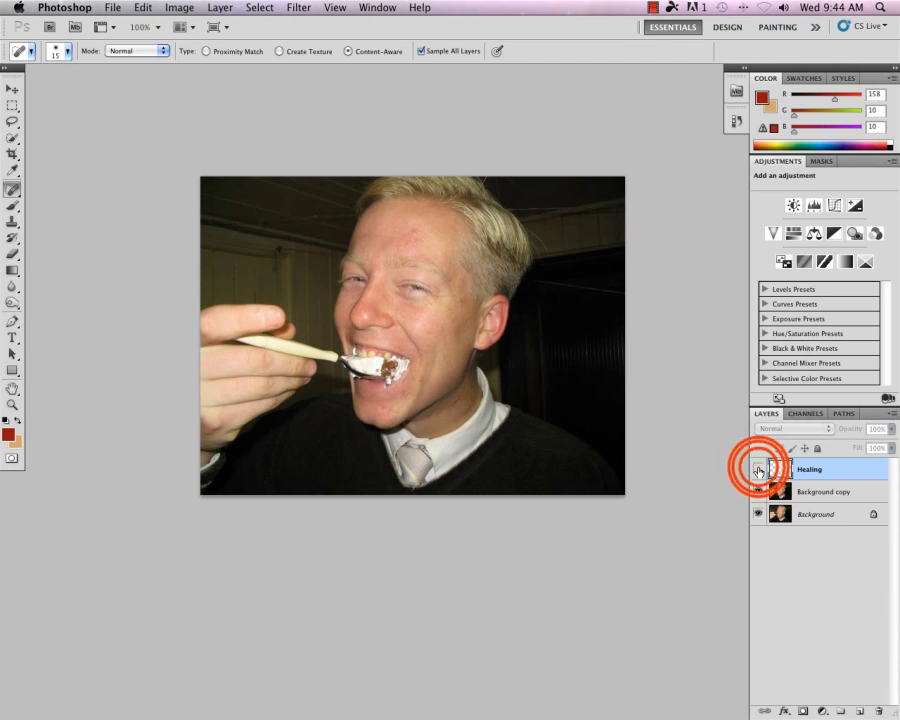
{"action": "left_click", "coordinate": [758, 470]}
{"action": "left_click", "coordinate": [758, 470]}
{"action": "left_click", "coordinate": [758, 470]}
{"action": "left_click", "coordinate": [758, 470]}
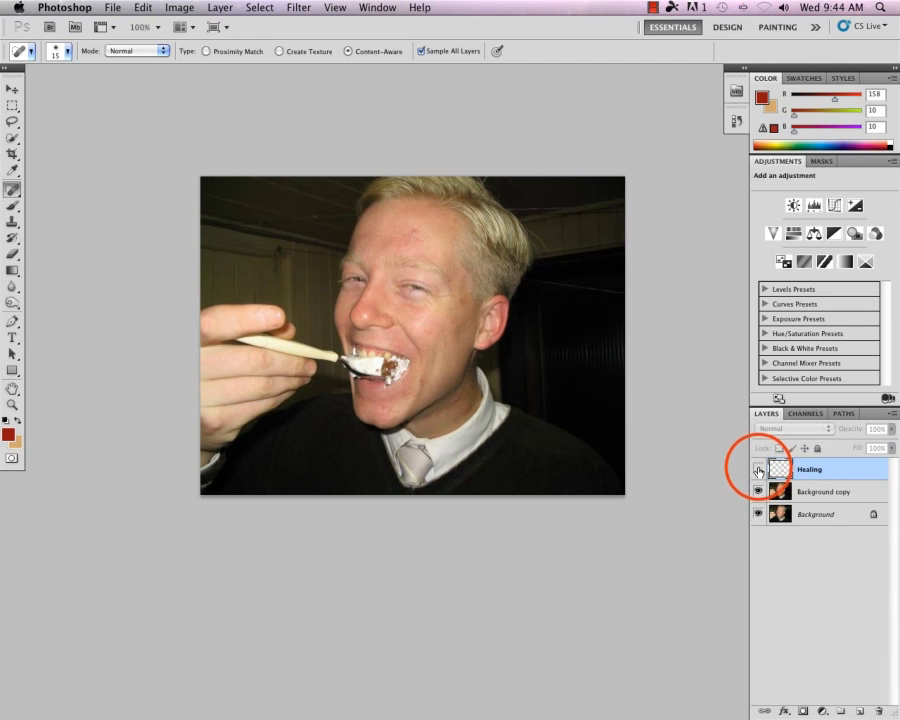
{"action": "left_click", "coordinate": [758, 470]}
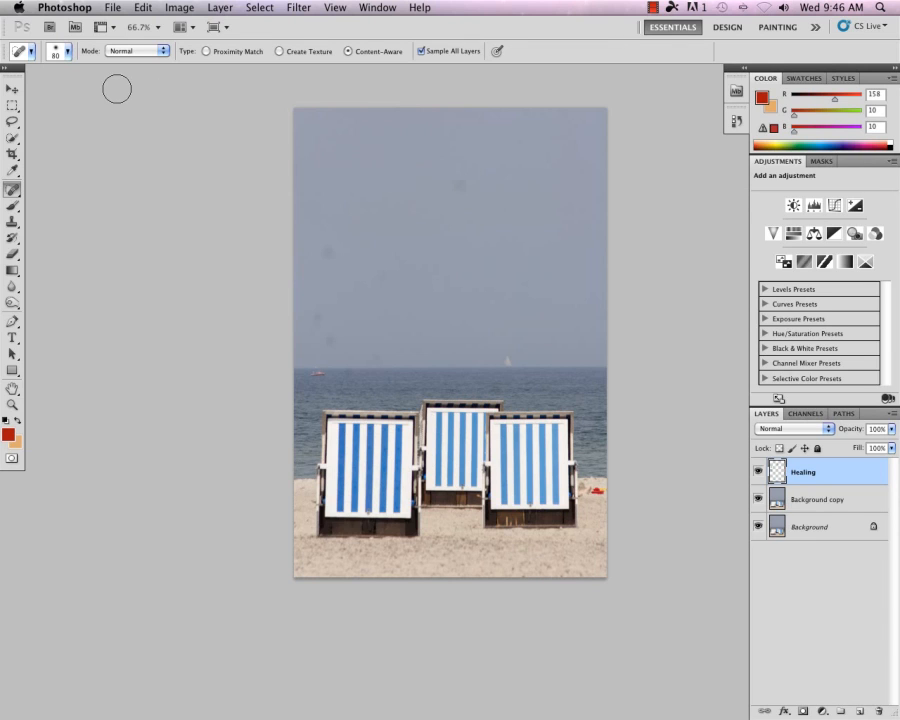
Step: Set the hardness of the 80 px Spot Healing Brush to 100% for the beach photo
{"action": "left_click", "coordinate": [68, 51]}
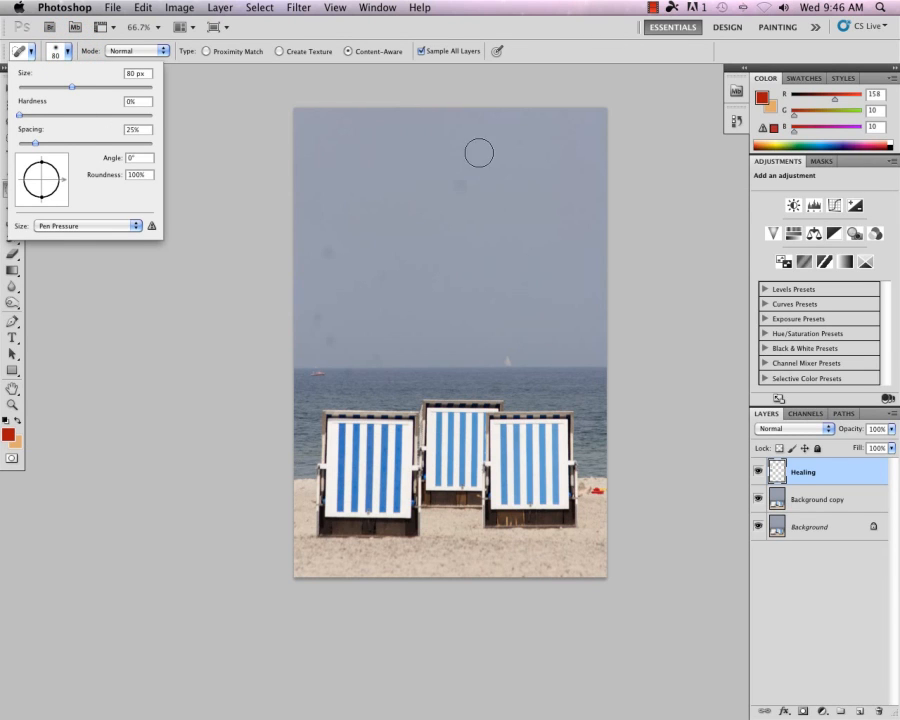
{"action": "left_click", "coordinate": [20, 117]}
{"action": "left_click_drag", "start_coordinate": [25, 121], "coordinate": [165, 117]}
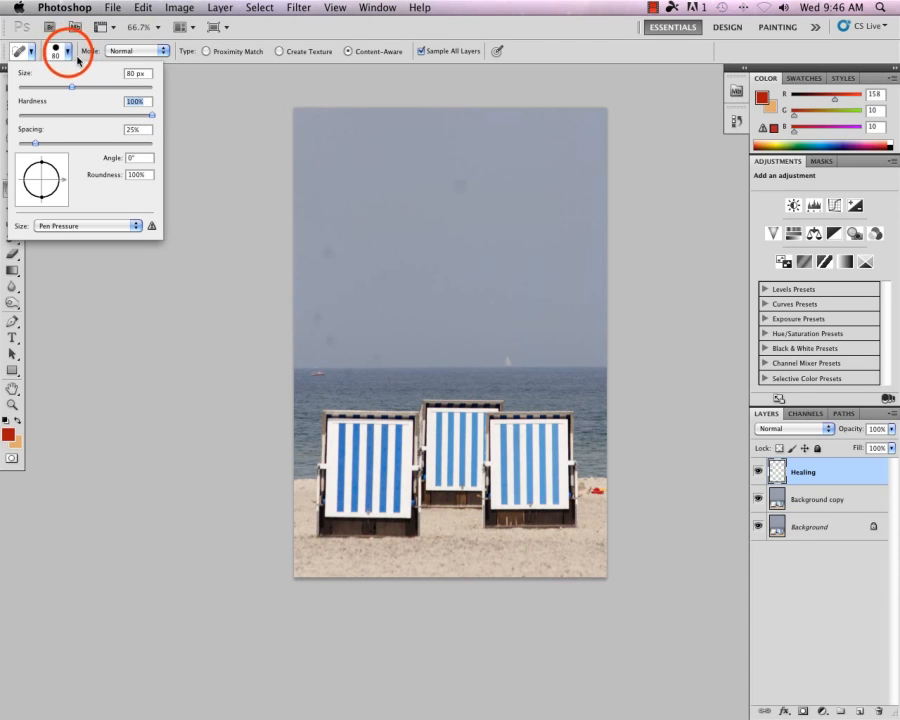
{"action": "left_click", "coordinate": [66, 50]}
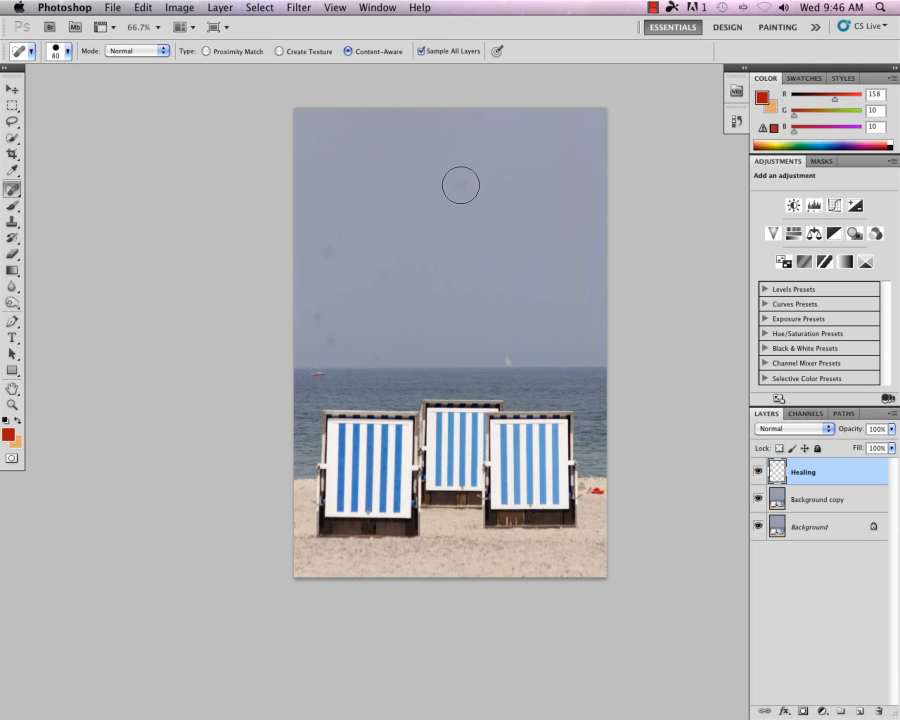
Step: Heal the dark dust spots in the sky of the beach photo on the Healing layer
{"action": "left_click", "coordinate": [460, 185]}
{"action": "left_click", "coordinate": [332, 252]}
{"action": "left_click", "coordinate": [321, 313]}
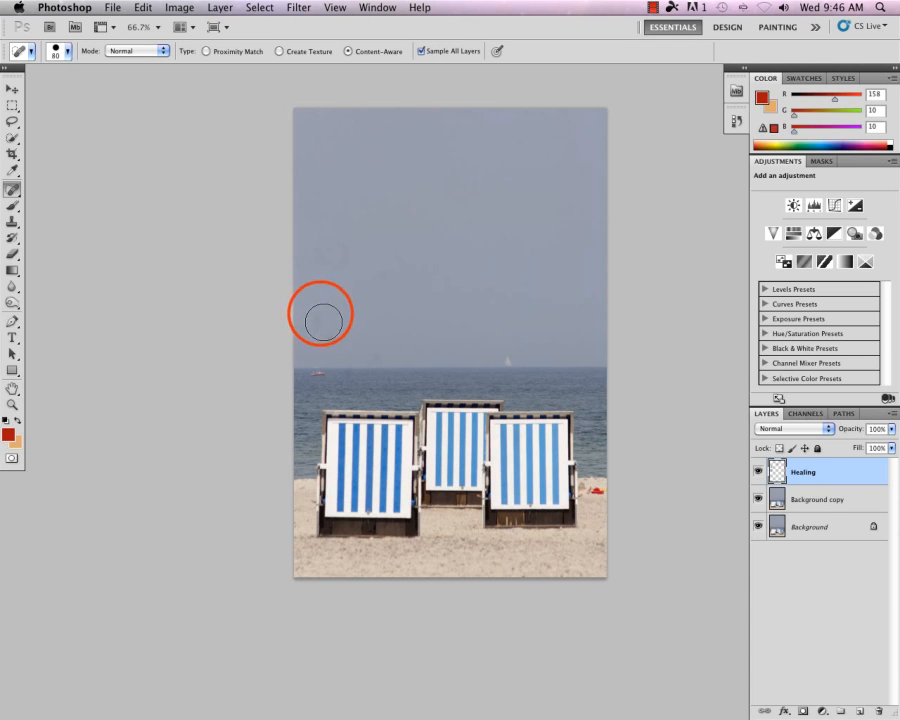
{"action": "left_click", "coordinate": [328, 334]}
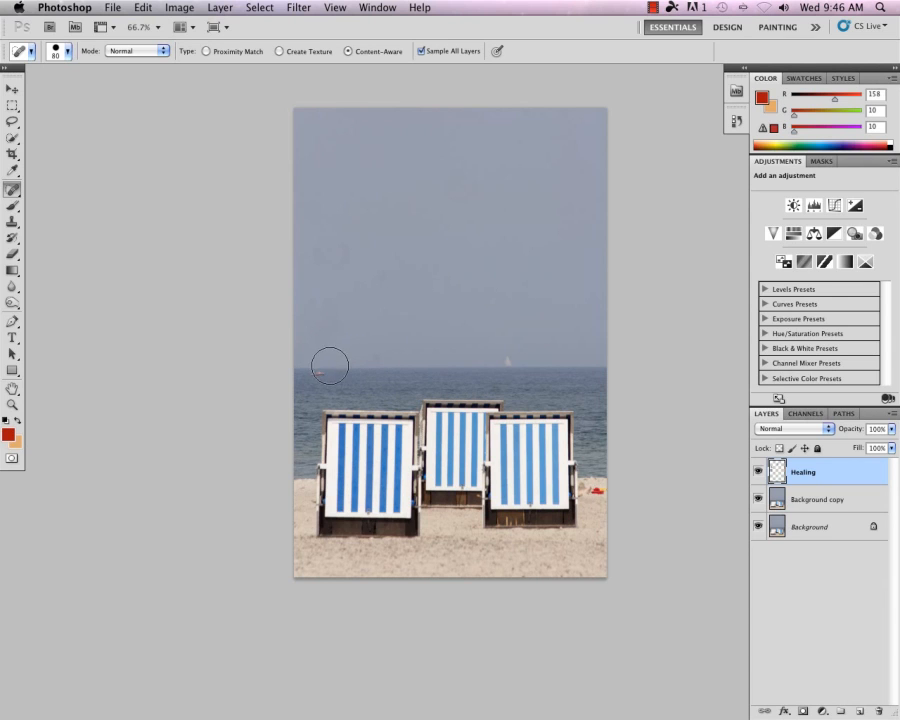
Step: Remove the red boat and the sailboat from the horizon, and reduce the brush size to 50 px
{"action": "left_click", "coordinate": [316, 370]}
{"action": "left_click", "coordinate": [505, 361]}
{"action": "left_click", "coordinate": [321, 364]}
{"action": "key", "text": "bracketleft"}
{"action": "key", "text": "bracketleft"}
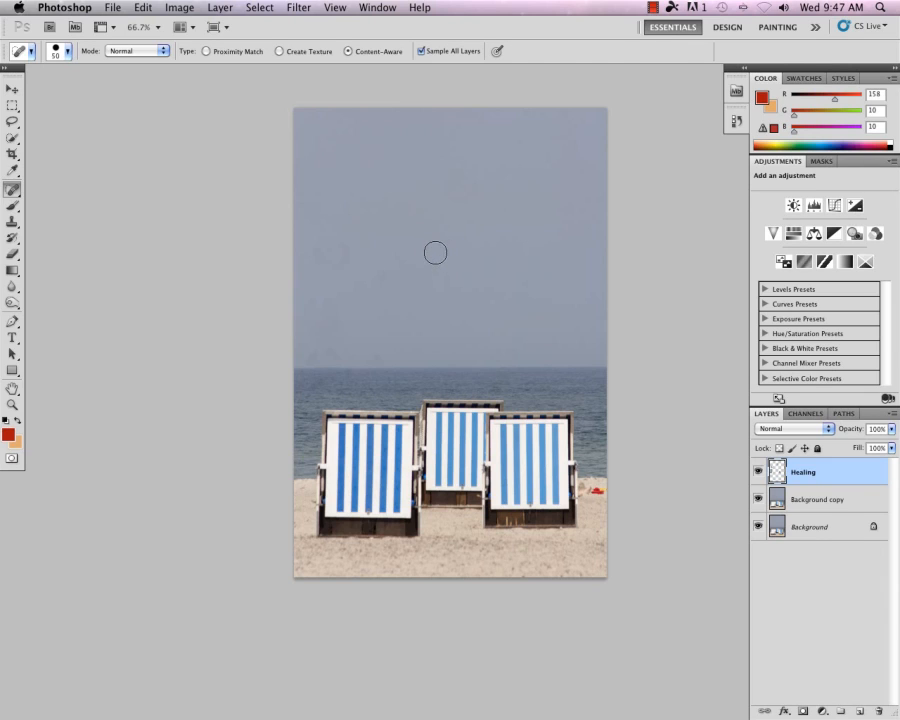